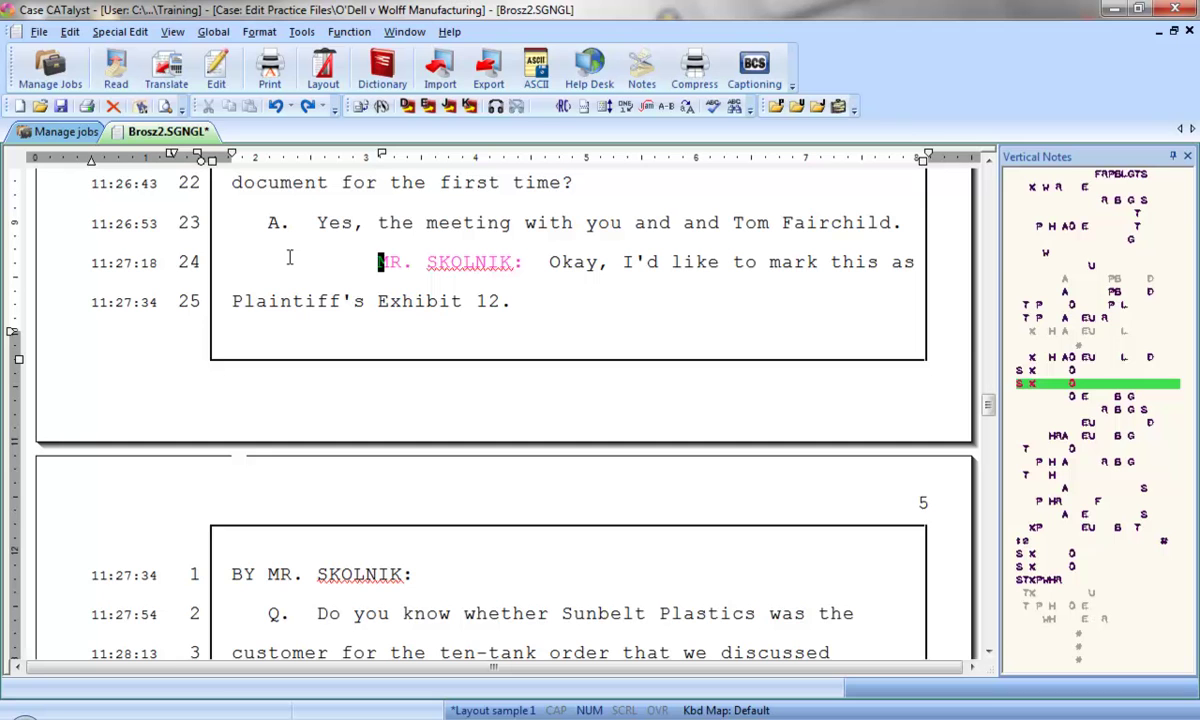
# Step: Add the text "(Whereupon, Plaintiff's Exhibit 12 was" after "Plaintiff's Exhibit 12." on line 25
pyautogui.click(533, 300)
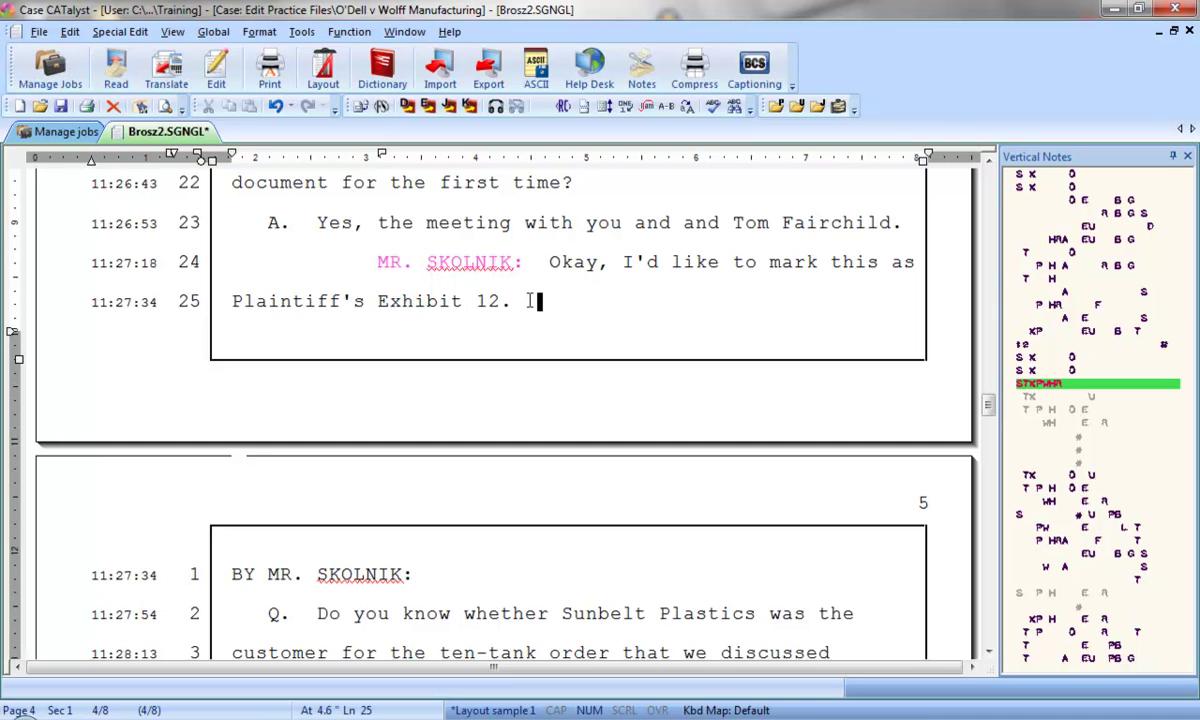
pyautogui.write('(Whereup')
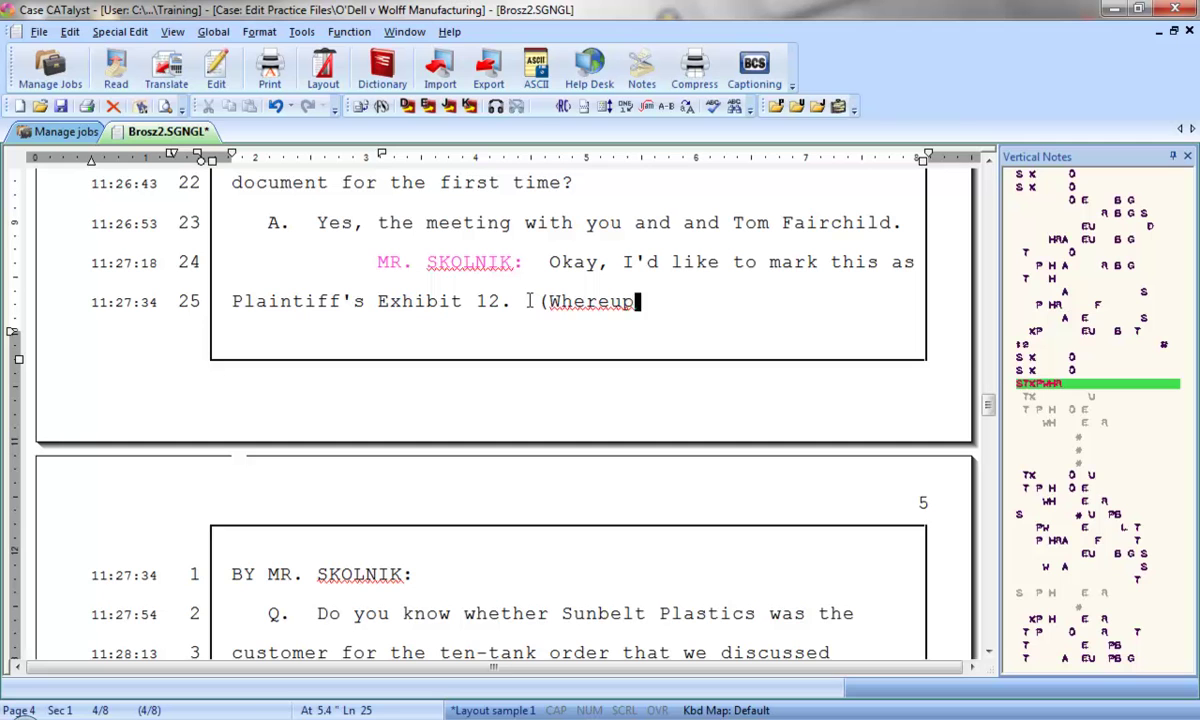
pyautogui.write('on, Plaintif')
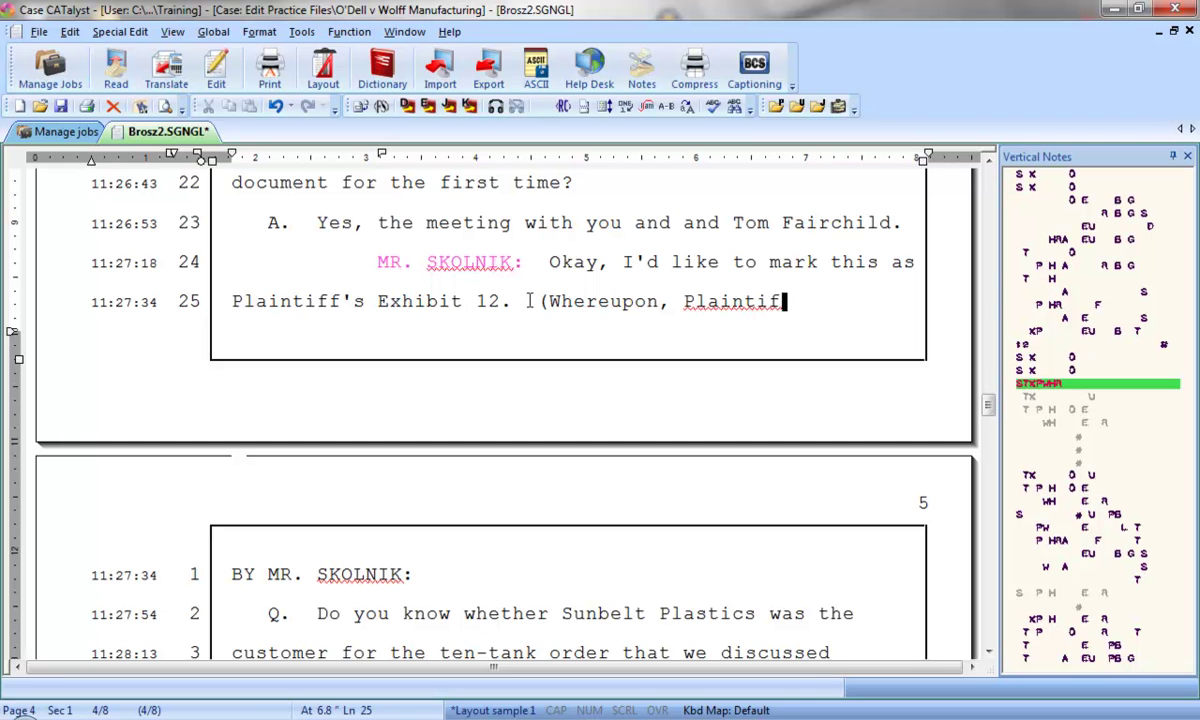
pyautogui.write("f's Exhibit ")
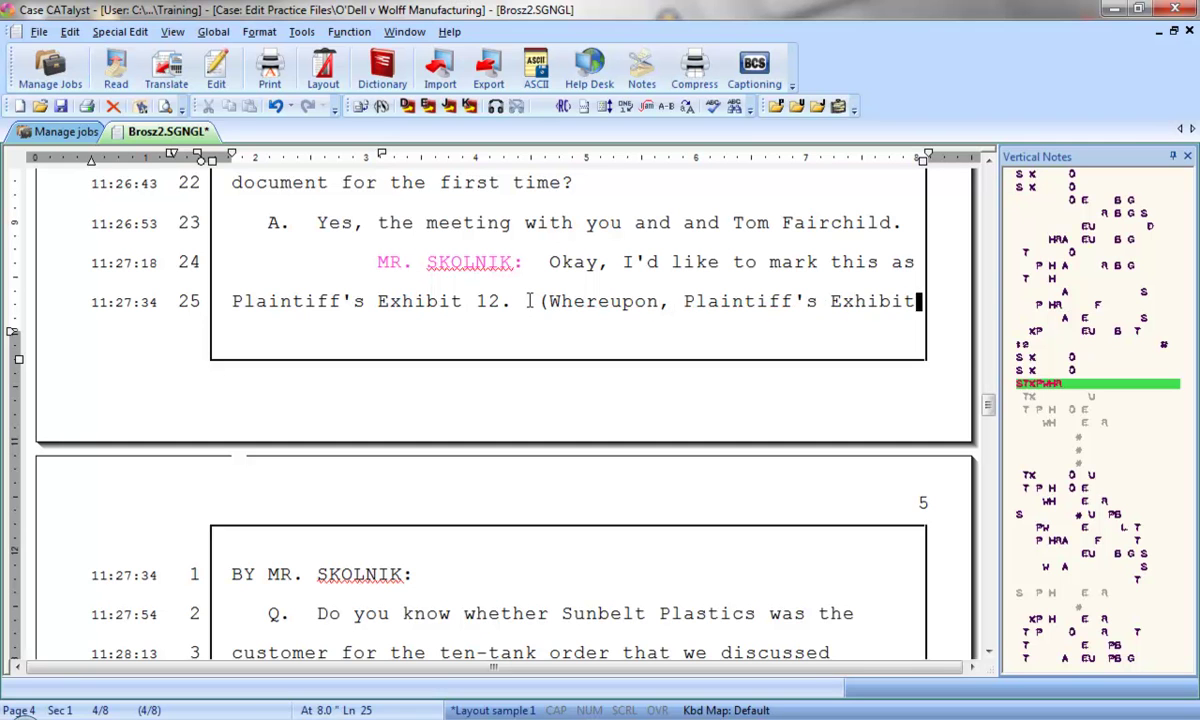
pyautogui.write('12 was')
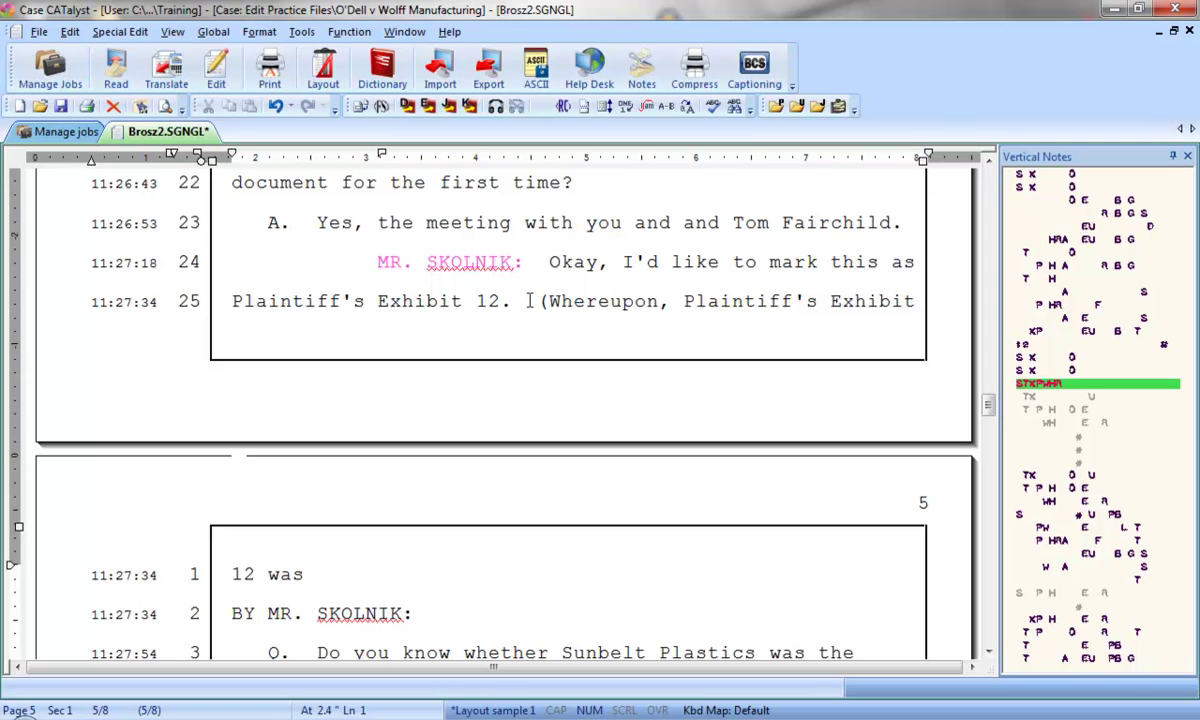
# Step: Remove the partly written "(Whereupon" parenthetical following "Plaintiff's Exhibit 12." in the transcript
pyautogui.hotkey('ctrl', 'BackSpace')
pyautogui.hotkey('ctrl', 'BackSpace')
pyautogui.hotkey('ctrl', 'BackSpace')
pyautogui.hotkey('ctrl', 'BackSpace')
pyautogui.hotkey('ctrl', 'BackSpace')
pyautogui.hotkey('ctrl', 'BackSpace')
pyautogui.hotkey('ctrl', 'BackSpace')
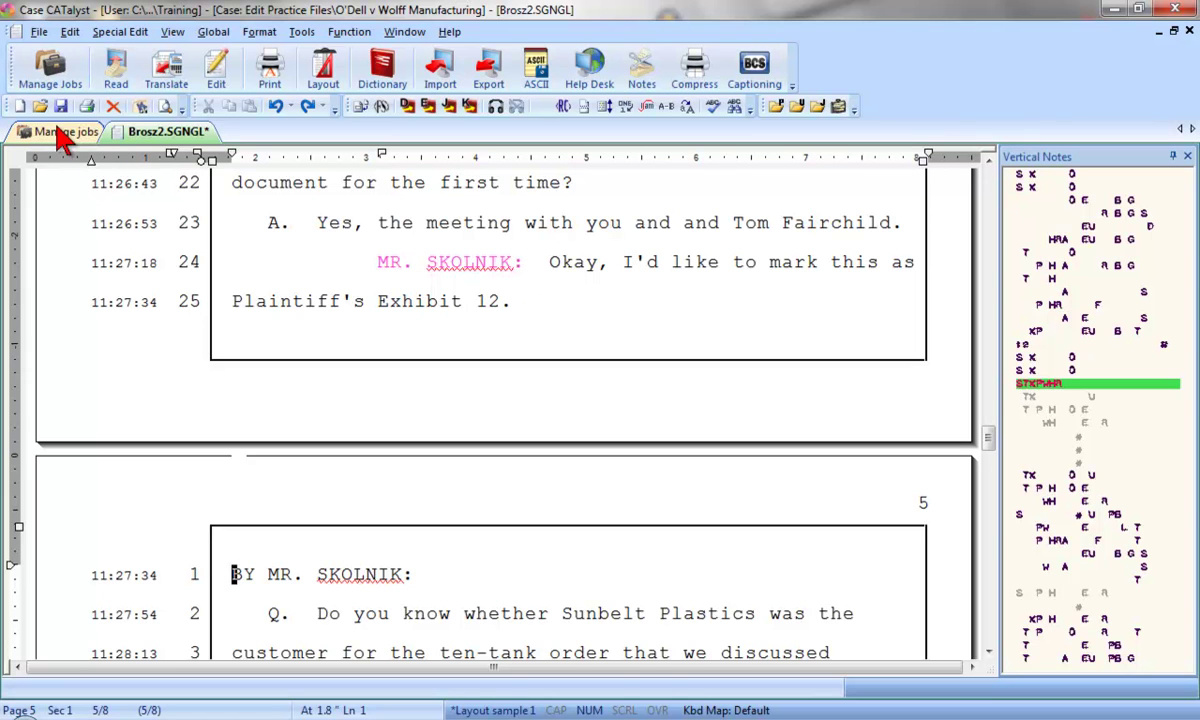
# Step: Look through the Include Files case in the job manager and return to the Brosz2 transcript
pyautogui.click(55, 128)
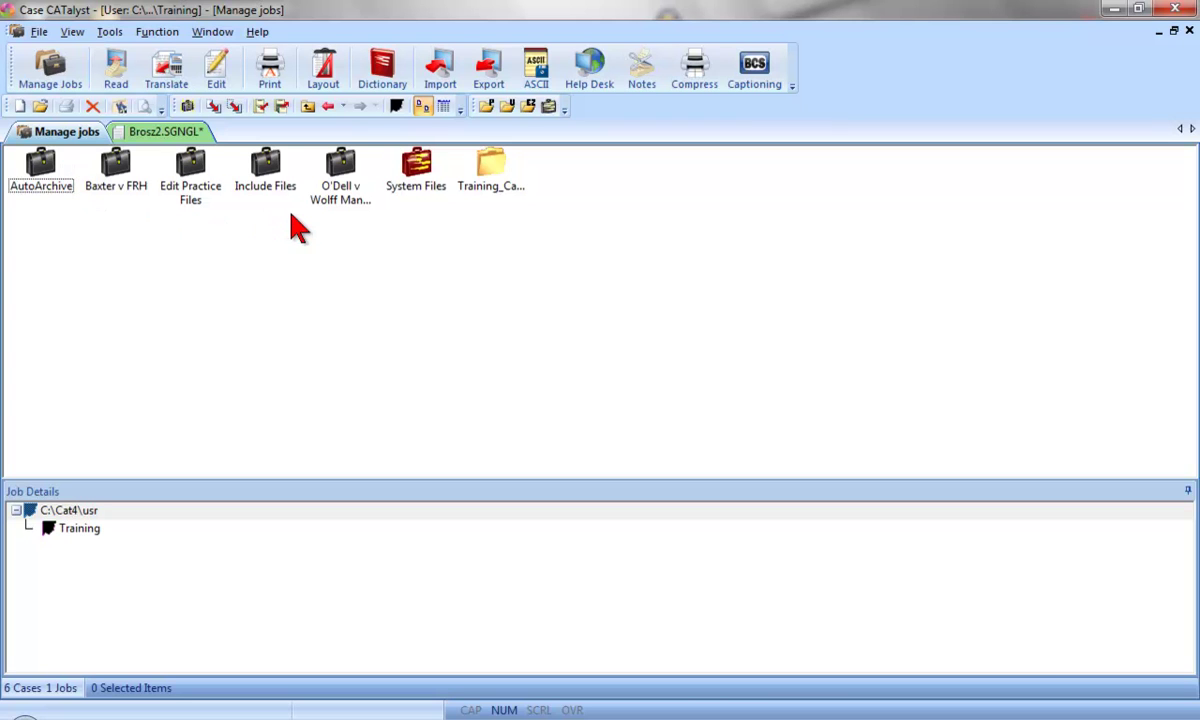
pyautogui.doubleClick(266, 172)
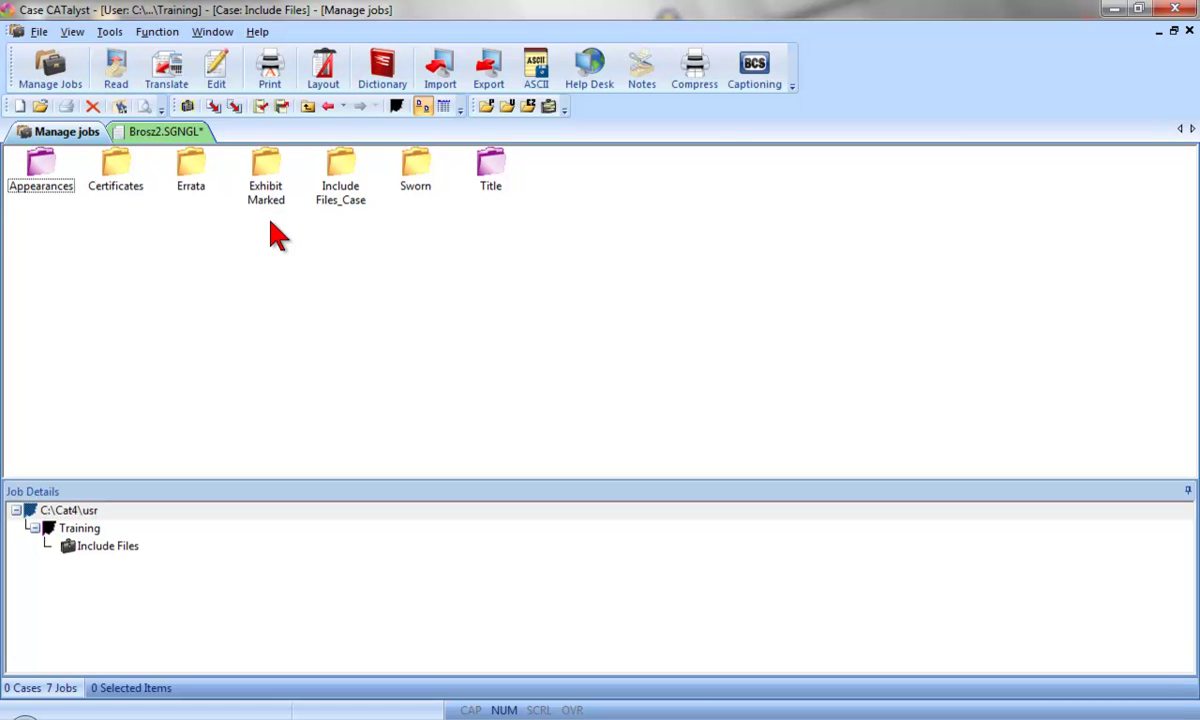
pyautogui.click(183, 132)
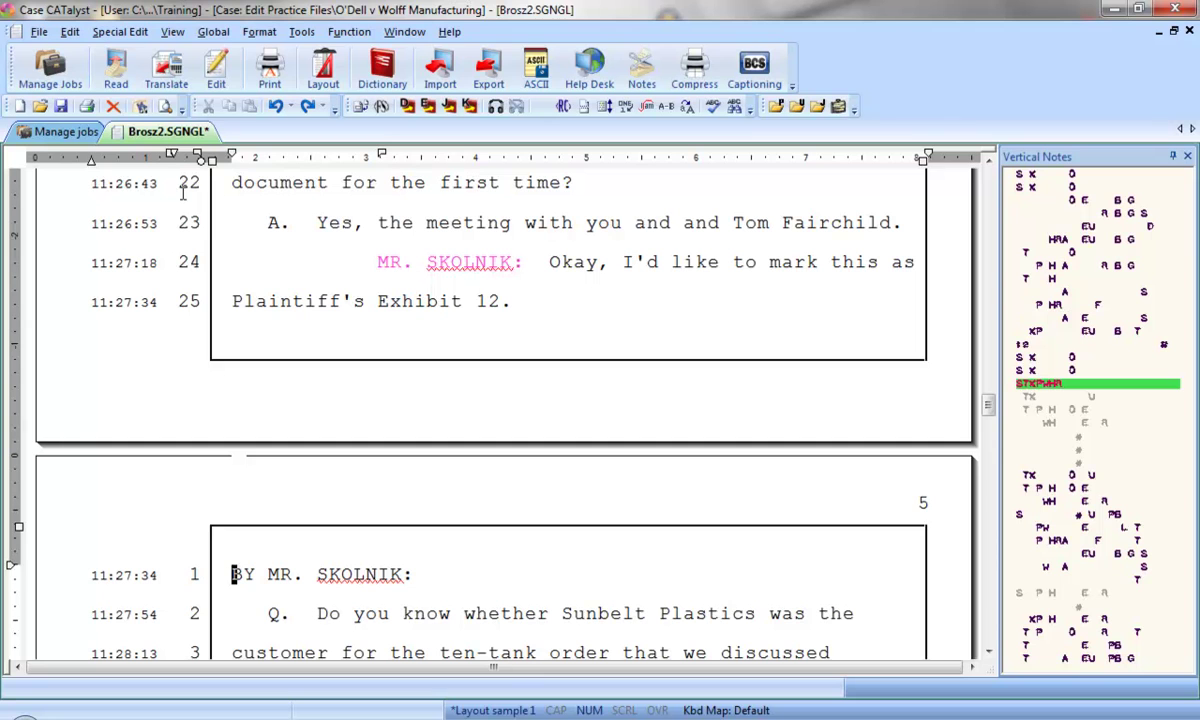
# Step: Include the Exhibit Marked file from the Include Files case after "Plaintiff's Exhibit 12." on line 25
pyautogui.click(529, 299)
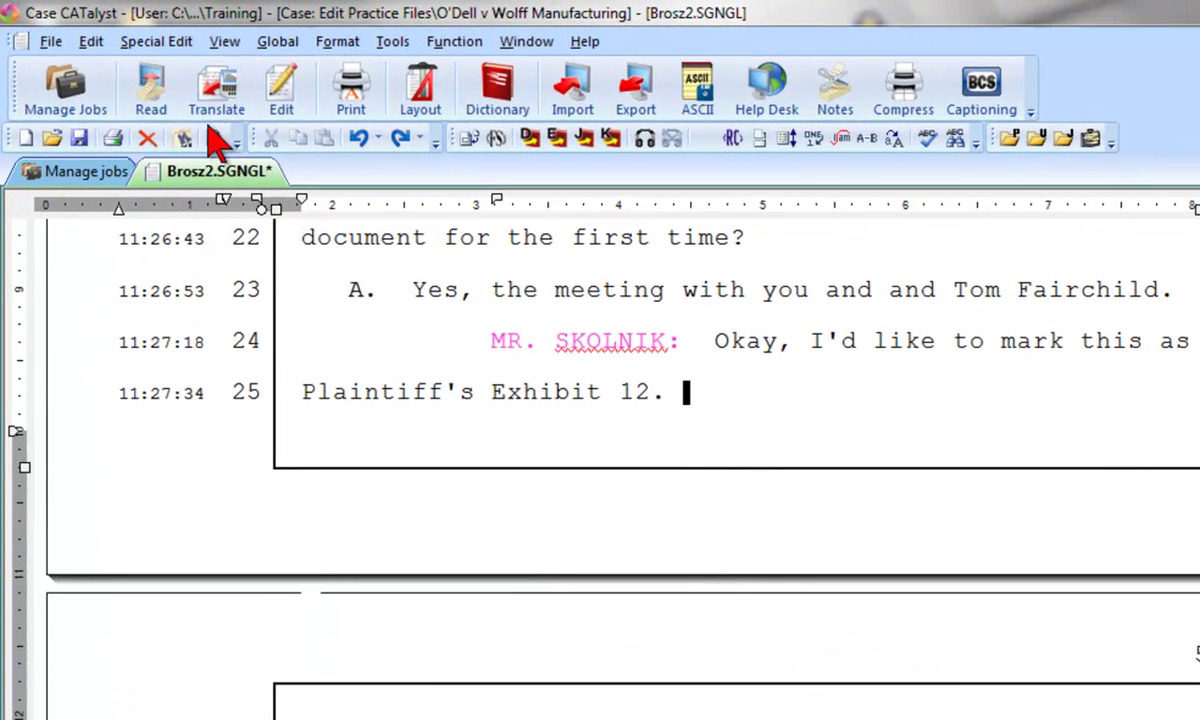
pyautogui.click(50, 41)
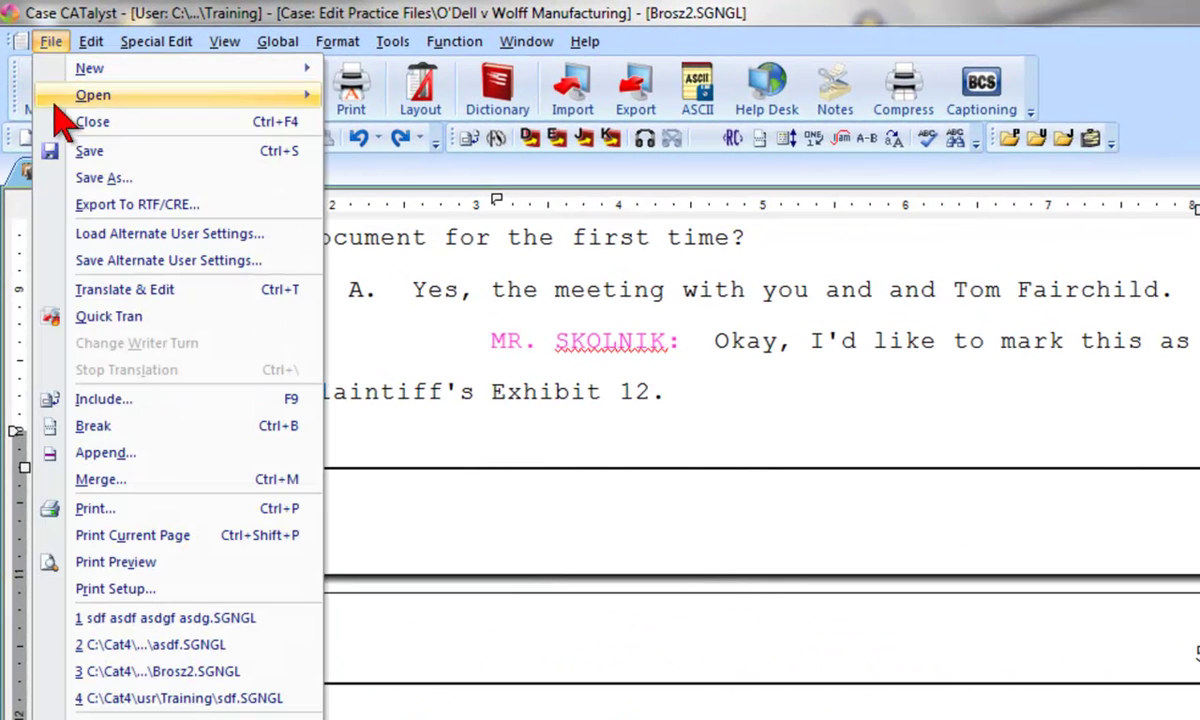
pyautogui.click(50, 398)
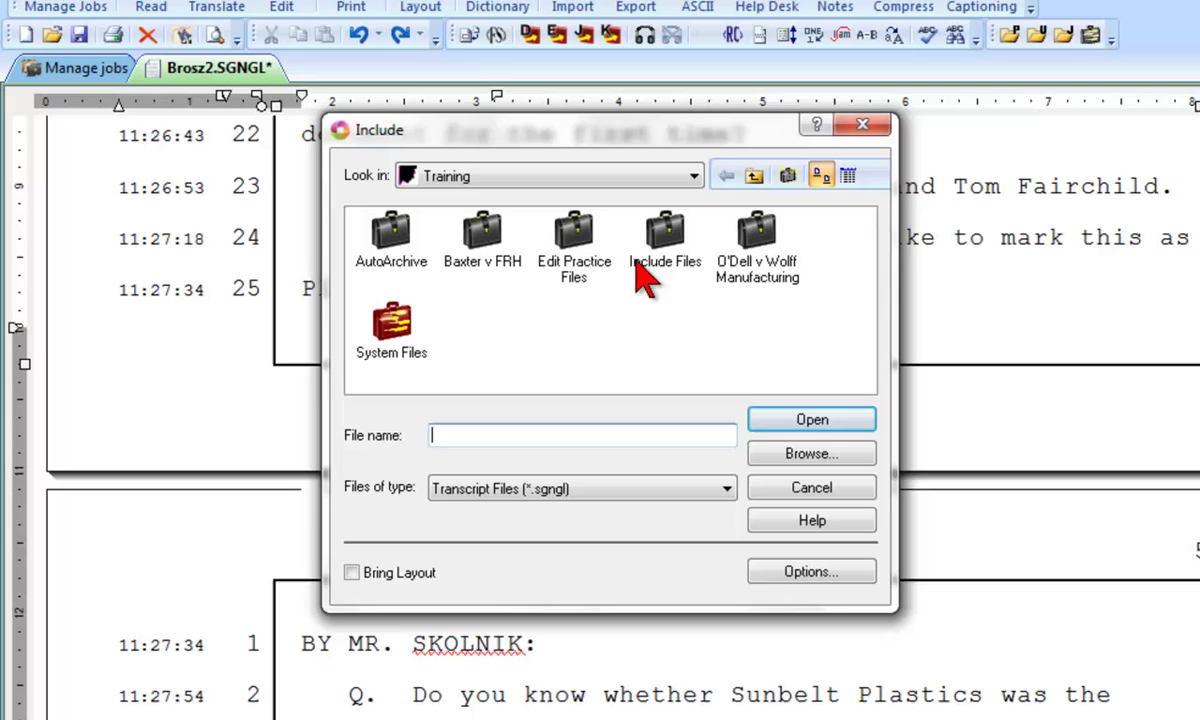
pyautogui.doubleClick(667, 238)
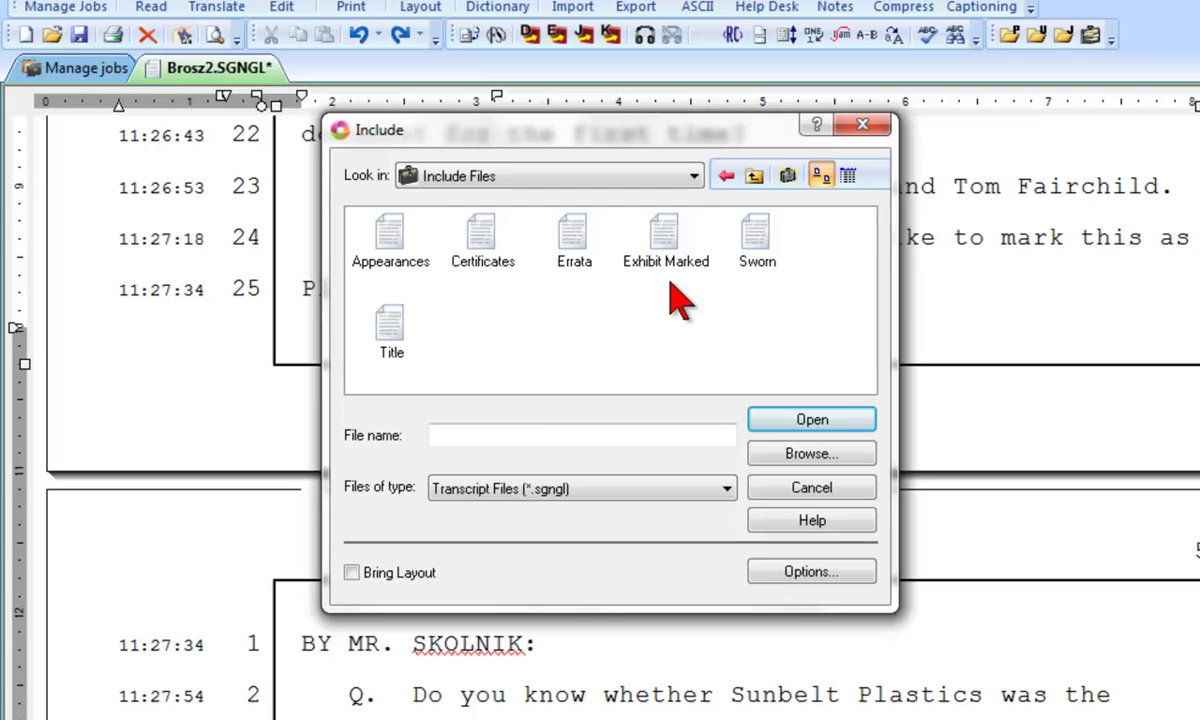
pyautogui.click(663, 248)
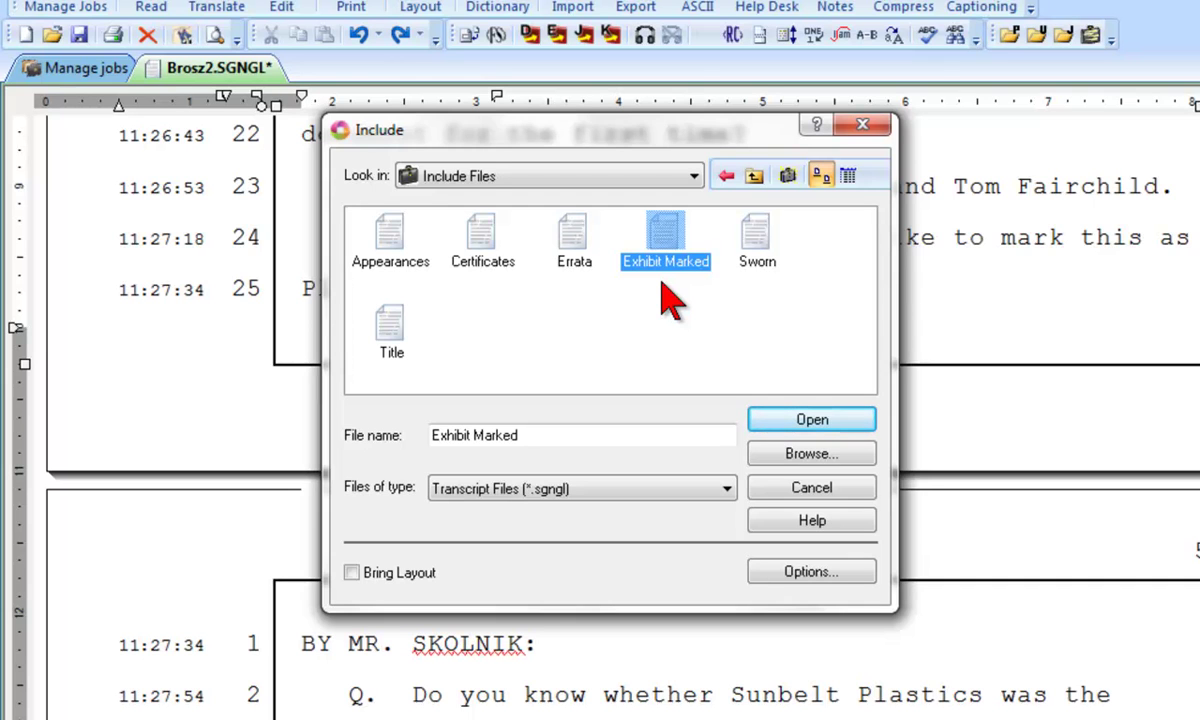
pyautogui.click(812, 421)
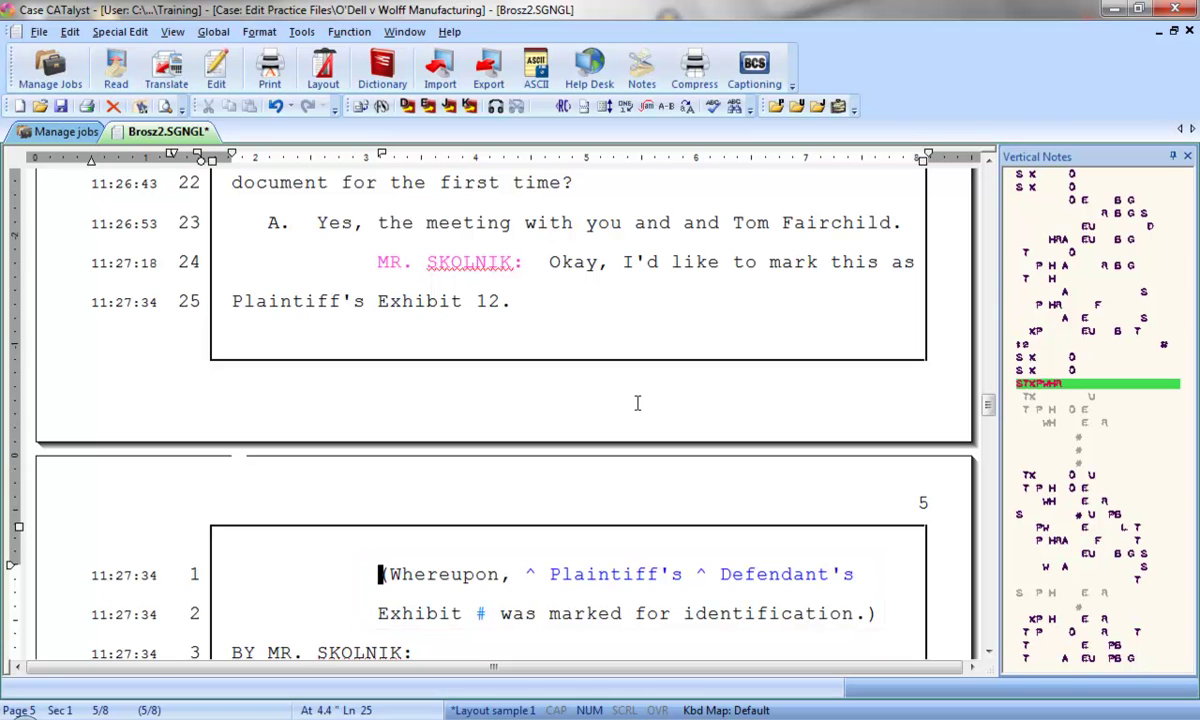
# Step: Resolve the party conflict in the exhibit parenthetical to Plaintiff's and examine the codes around its # placeholder
pyautogui.press('Tab')
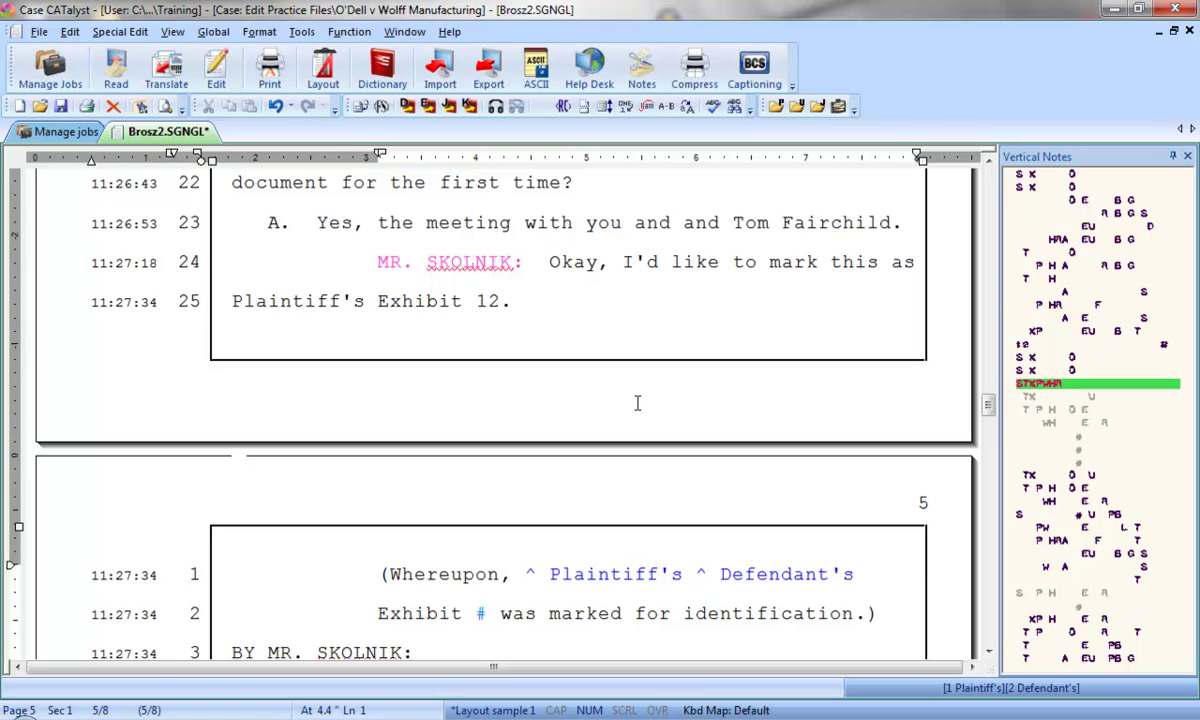
pyautogui.hotkey('alt', '1')
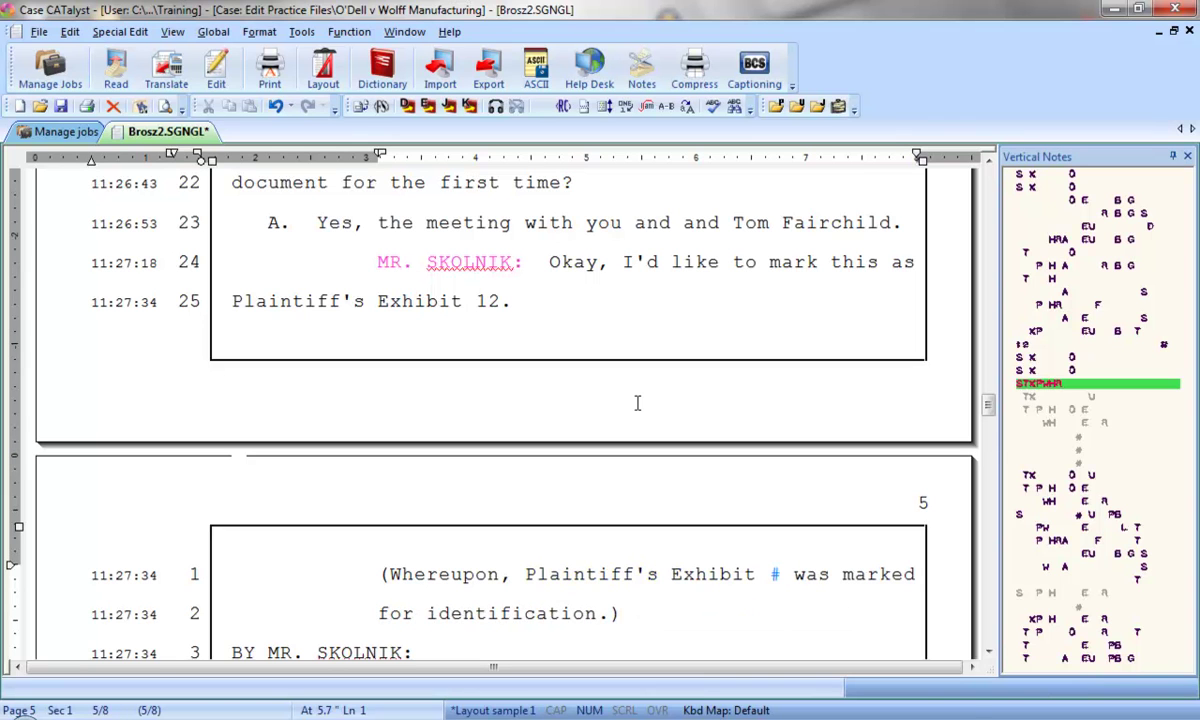
pyautogui.hotkey('ctrl', 'Right')
pyautogui.hotkey('ctrl', 'Right')
pyautogui.hotkey('alt', 'F3')
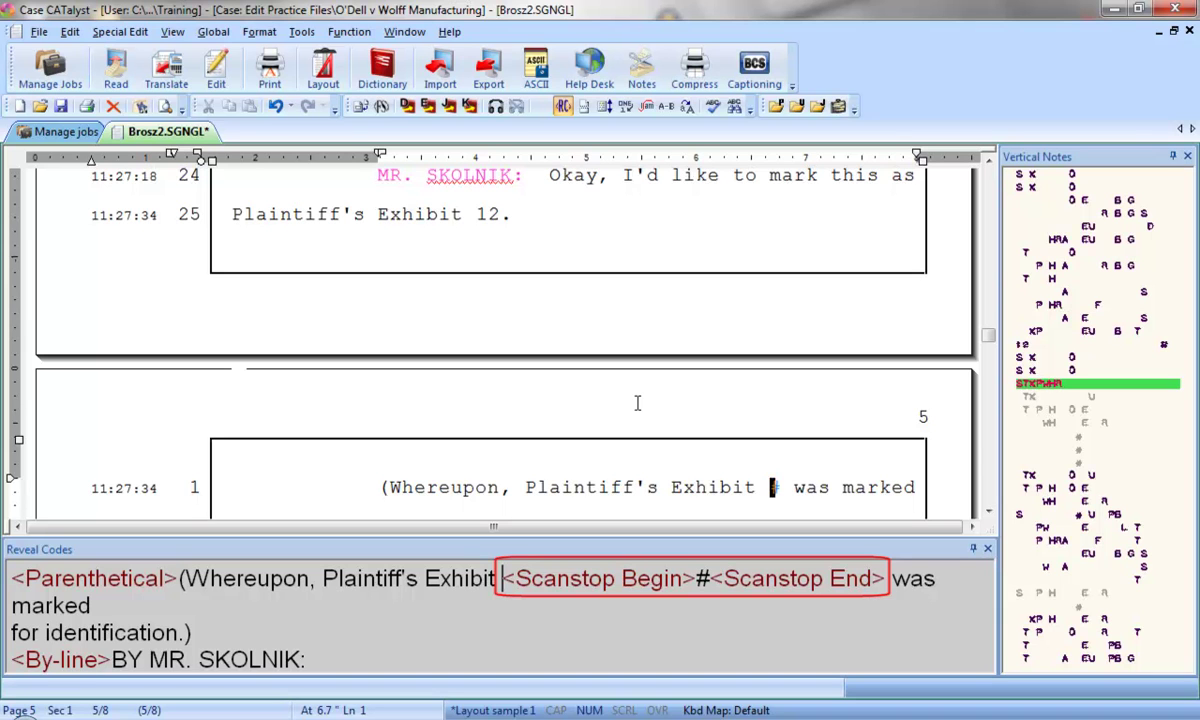
pyautogui.hotkey('alt', 'F3')
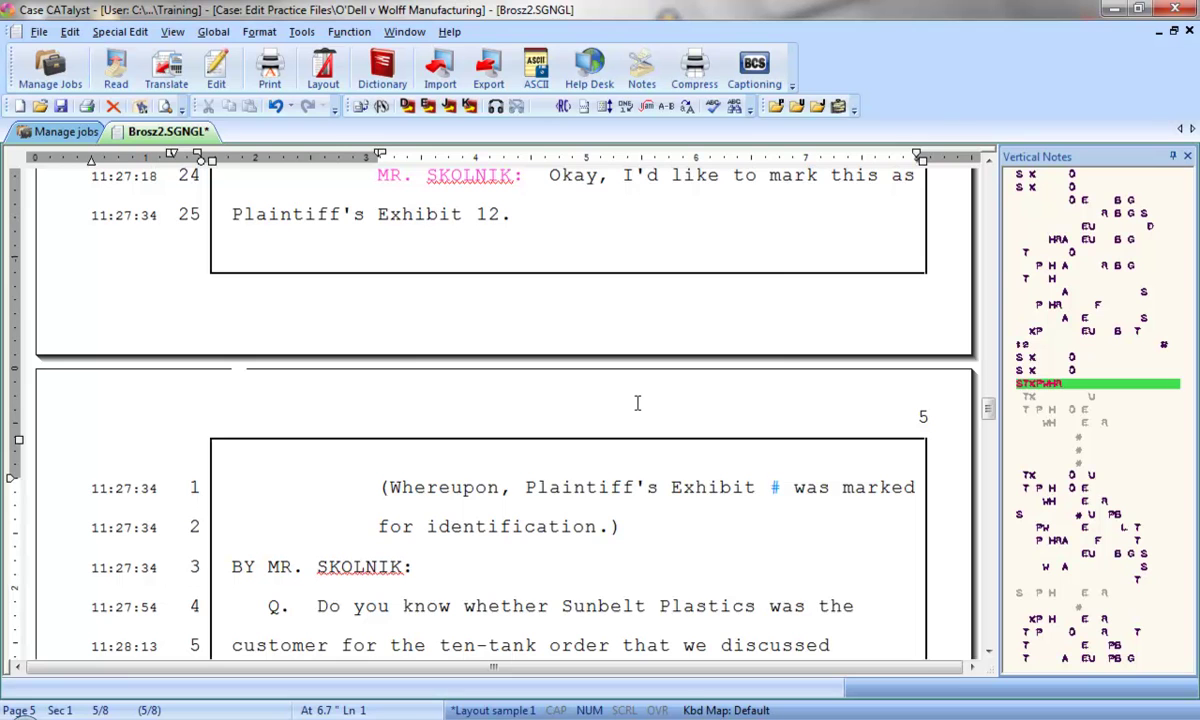
# Step: Replace the # scan stop in the exhibit parenthetical with 12 using a Replace global
pyautogui.hotkey('ctrl', 'g')
pyautogui.write('12')
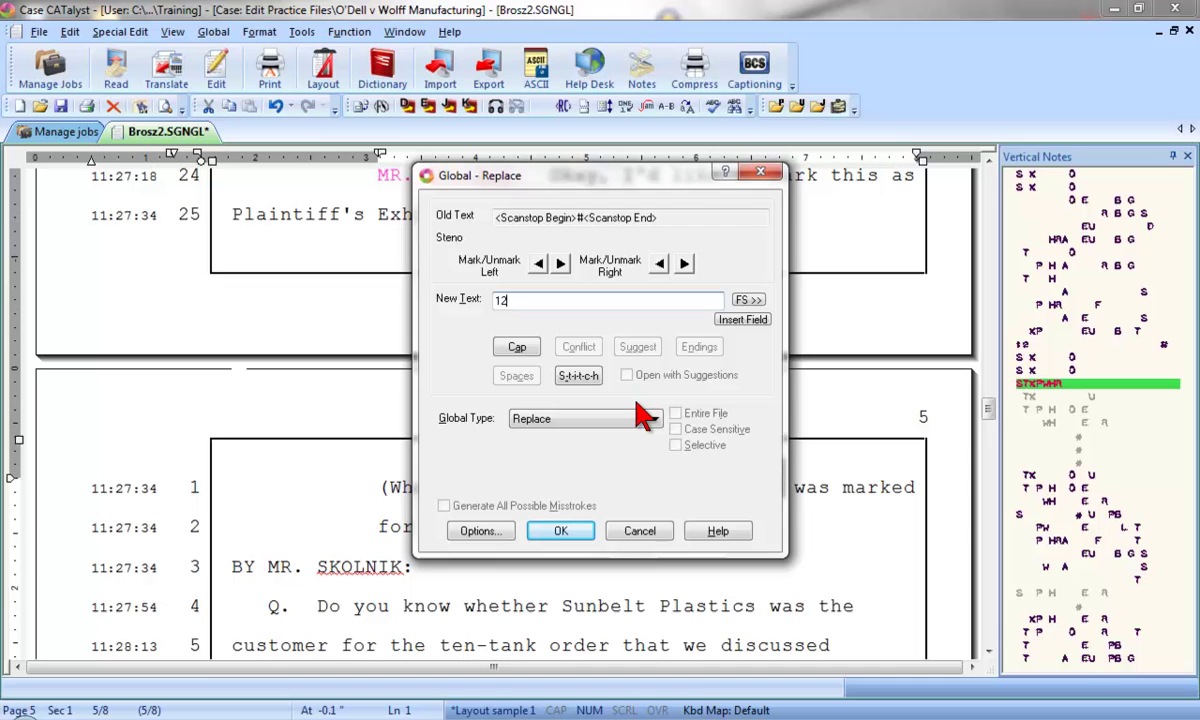
pyautogui.press('Return')
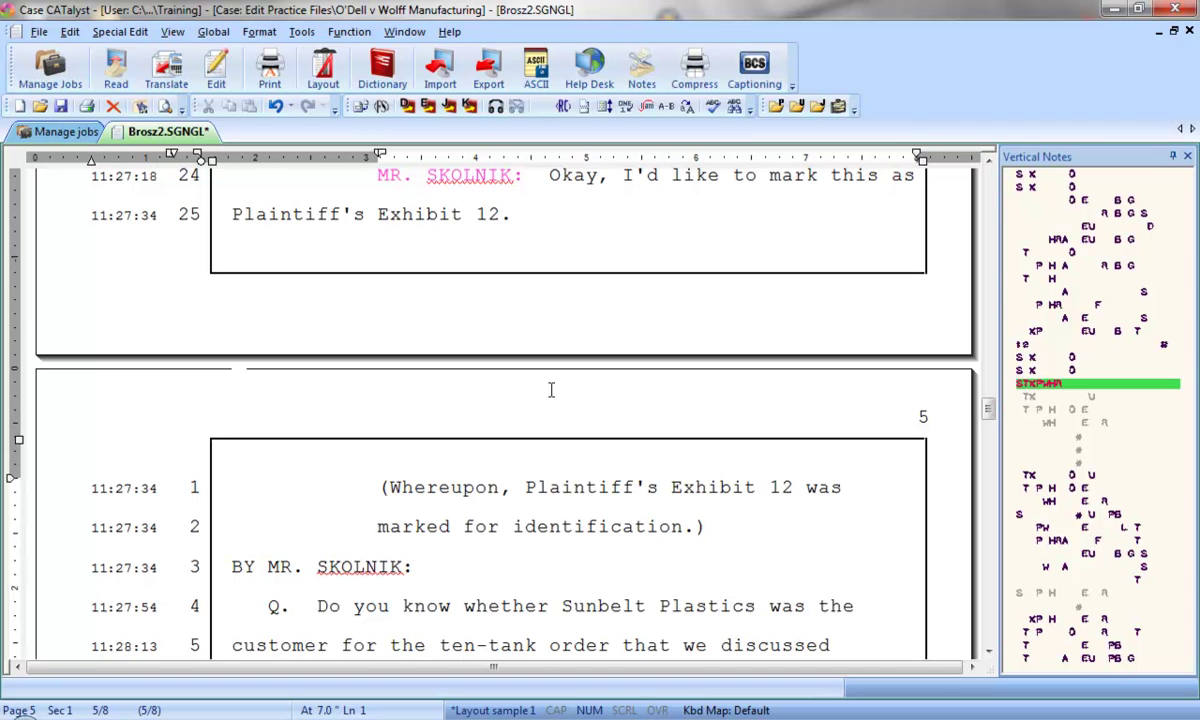
# Step: View the original Exhibit Marked file in the Include Files case, close it, and return to the Brosz2 transcript
pyautogui.click(70, 133)
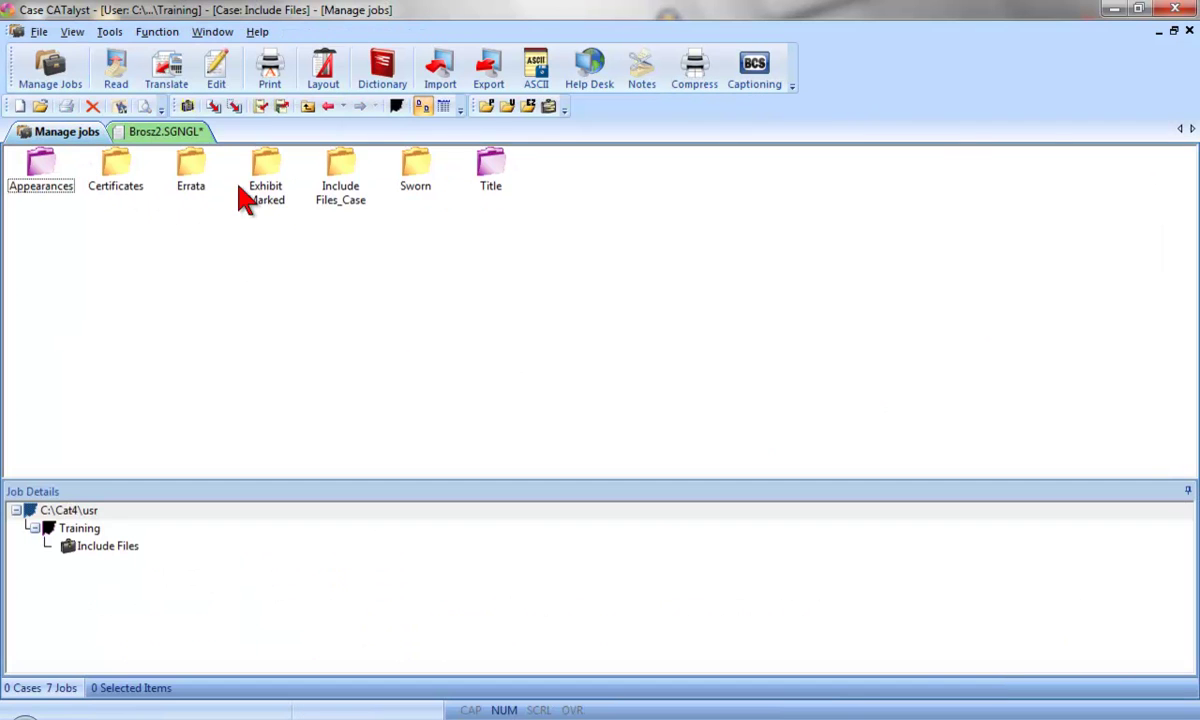
pyautogui.click(272, 184)
pyautogui.doubleClick(268, 180)
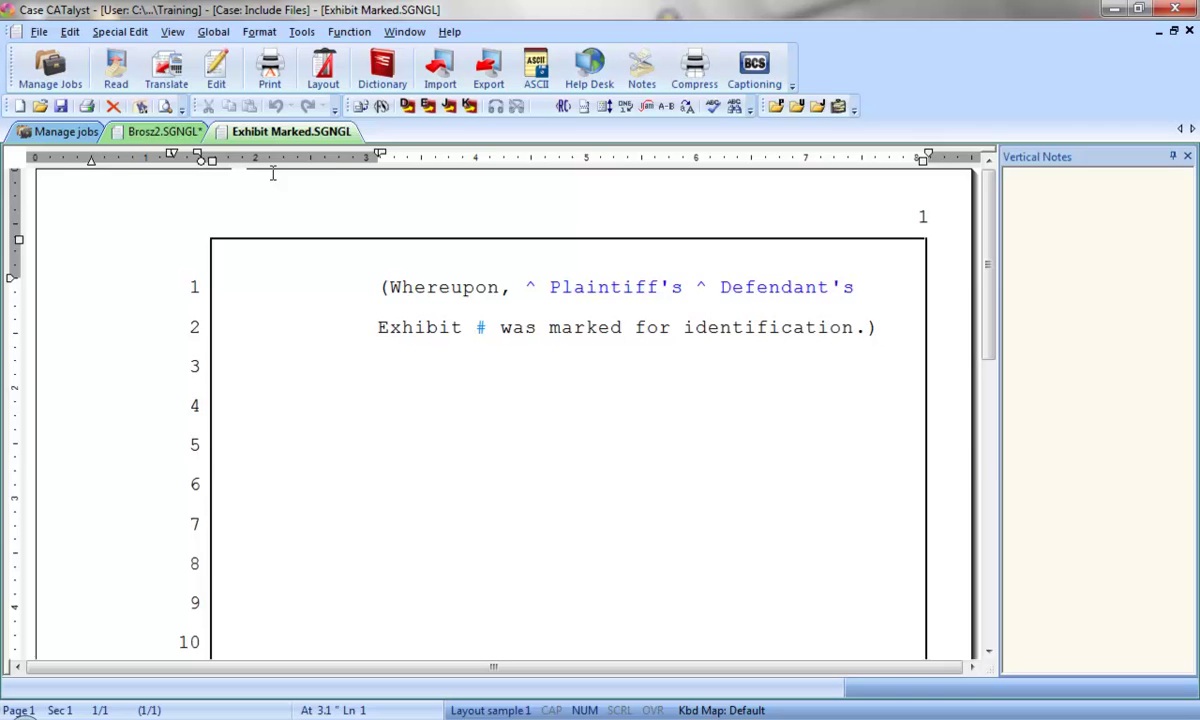
pyautogui.hotkey('ctrl', 'F4')
pyautogui.click(190, 134)
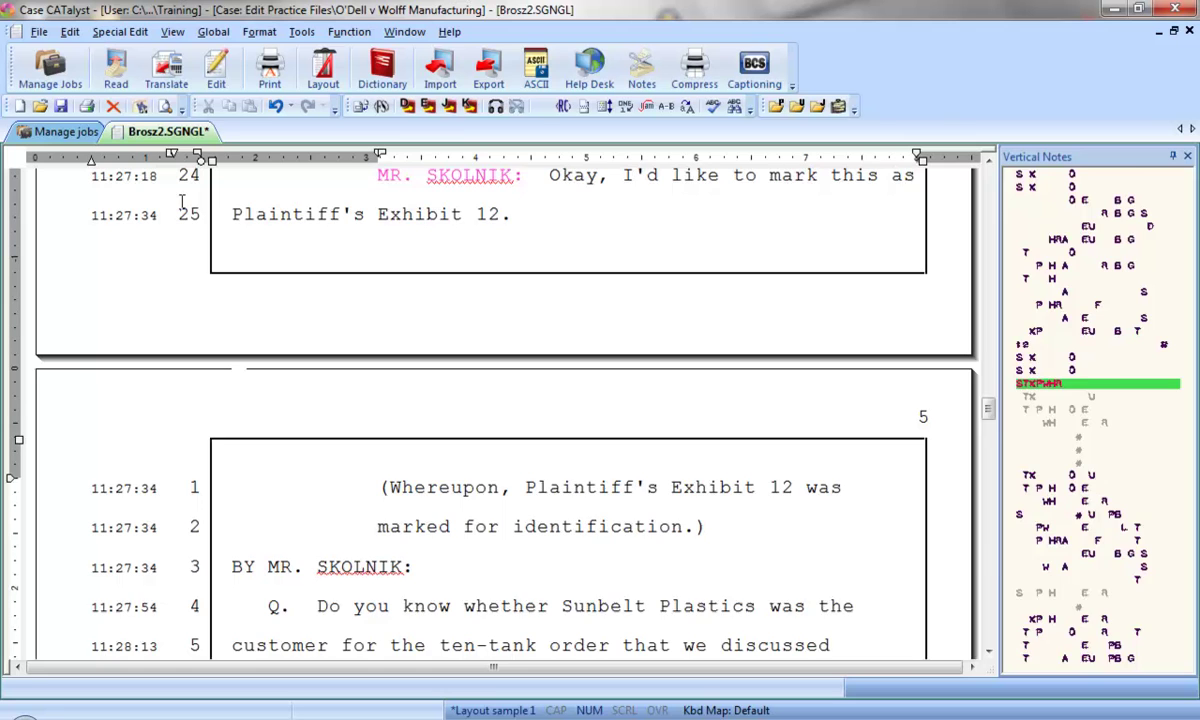
# Step: Include the Certificates file with Bring Layout enabled at the end of the transcript and review the added certificate pages
pyautogui.hotkey('ctrl', 'End')
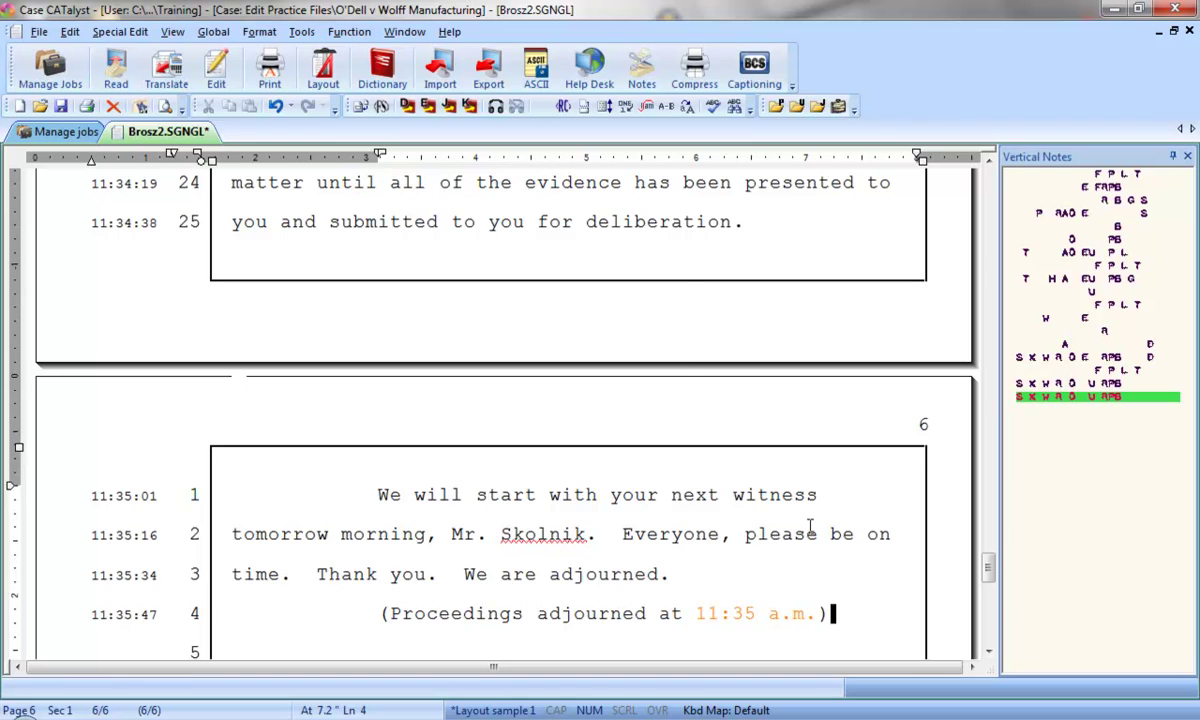
pyautogui.hotkey('ctrl', 'shift', 'i')
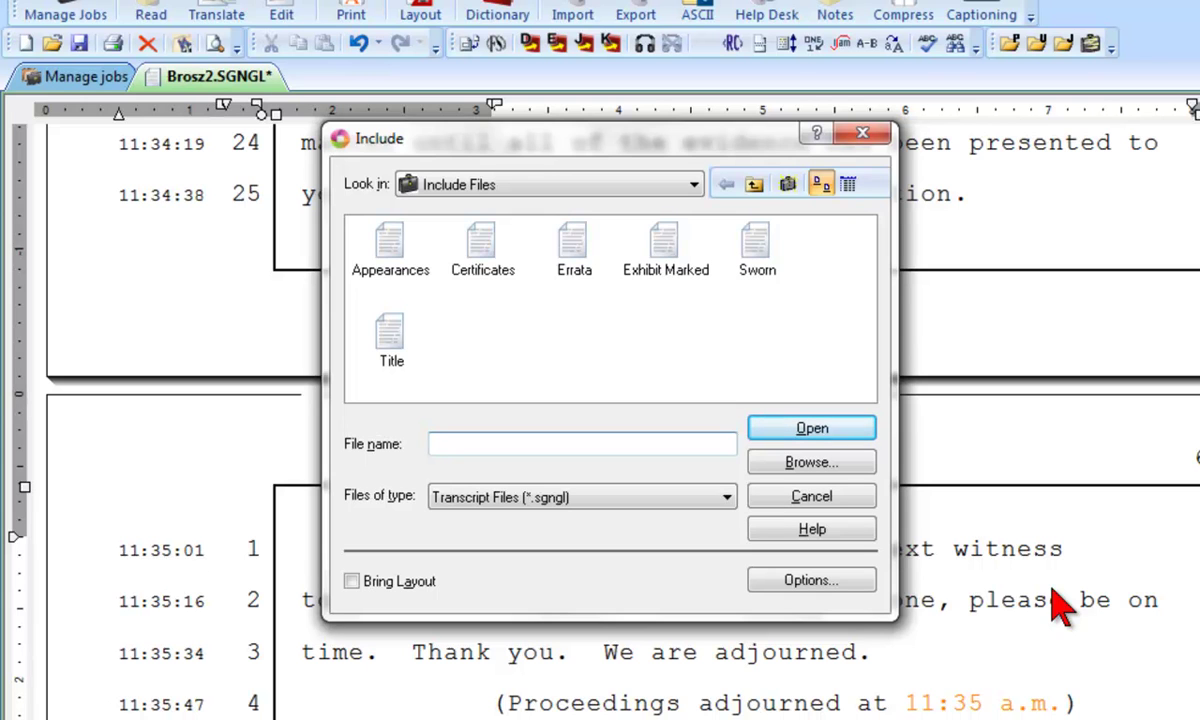
pyautogui.click(472, 245)
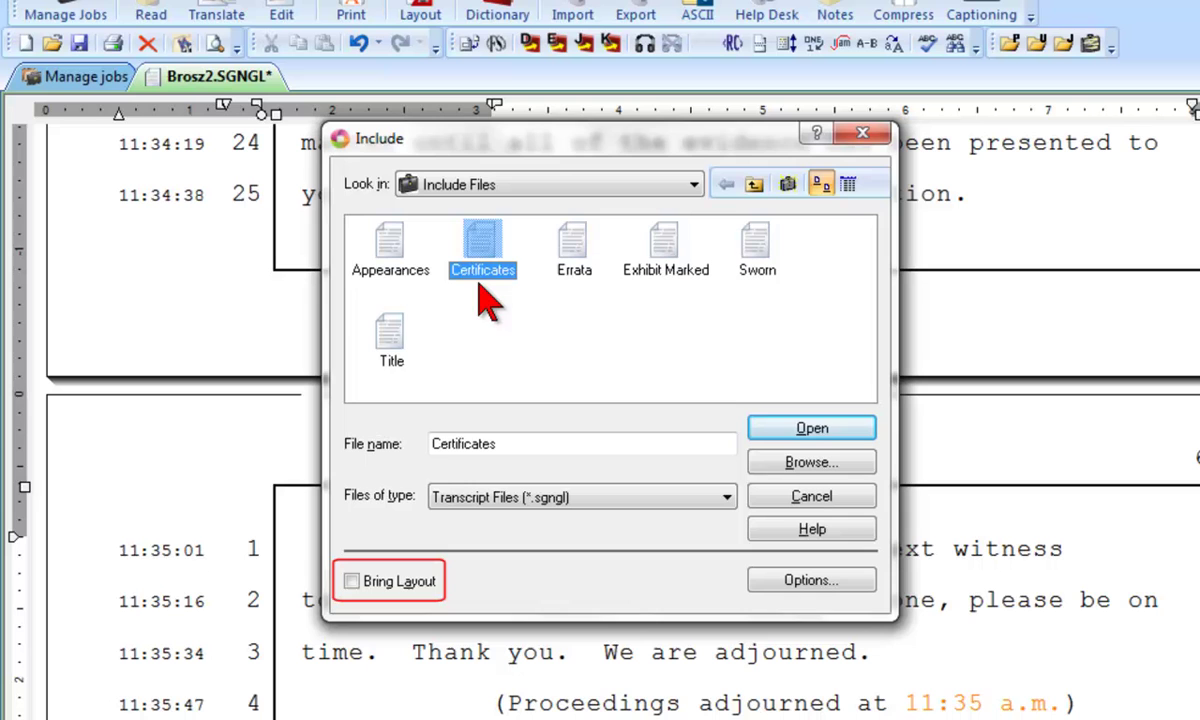
pyautogui.click(351, 581)
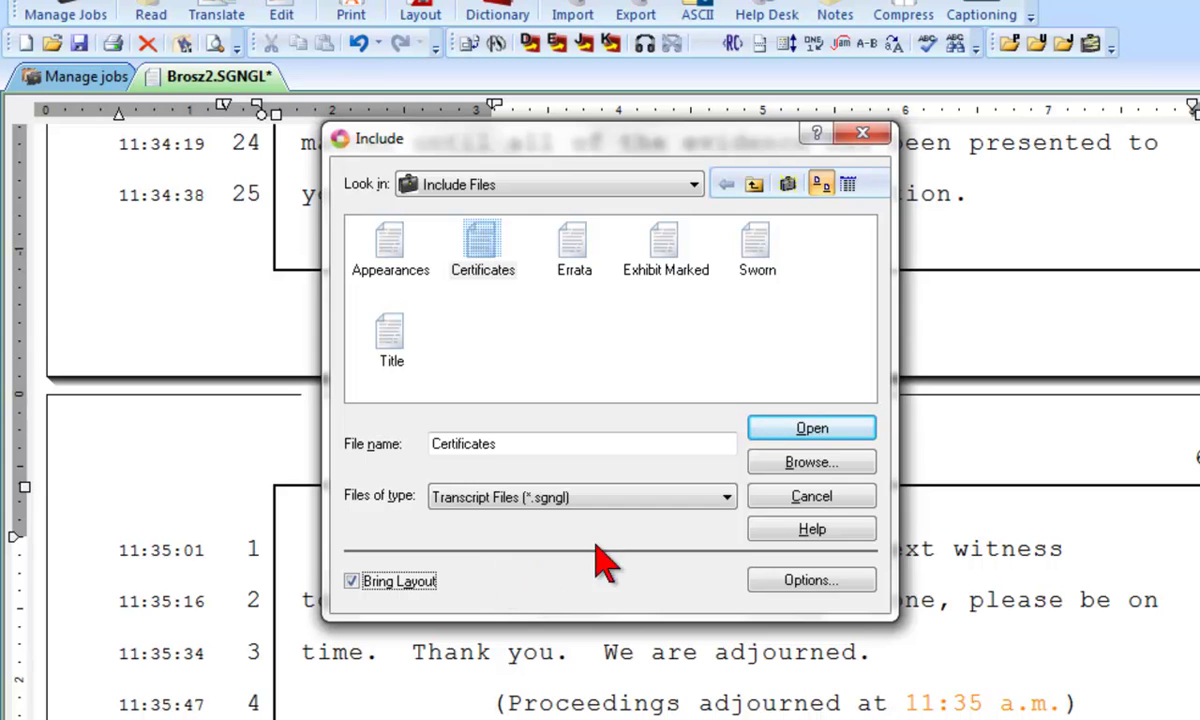
pyautogui.click(815, 428)
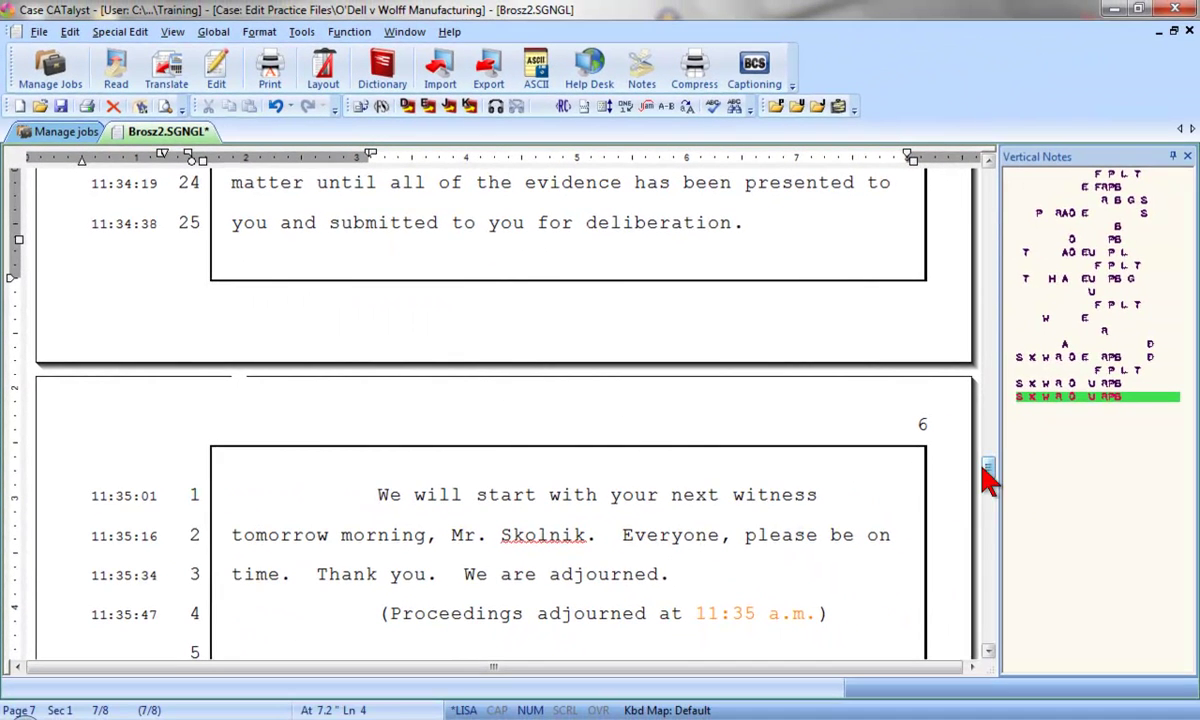
pyautogui.moveTo(985, 478); pyautogui.dragTo(990, 548)
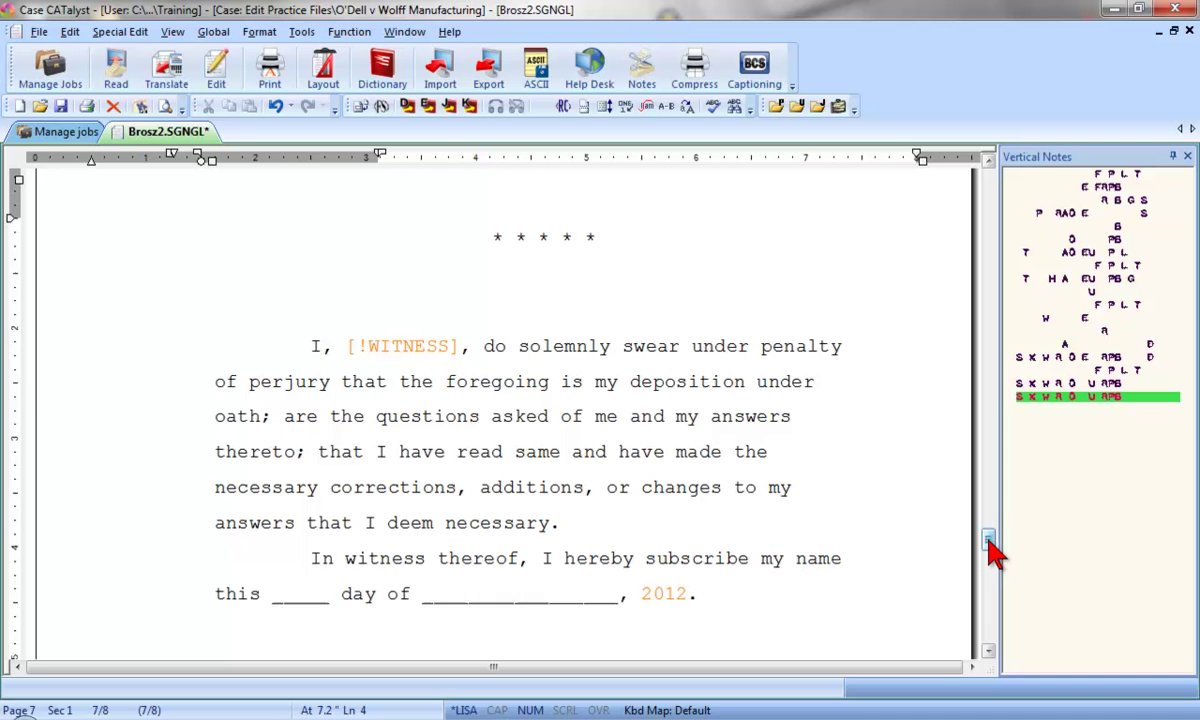
pyautogui.click(988, 545)
pyautogui.moveTo(988, 545); pyautogui.dragTo(988, 610)
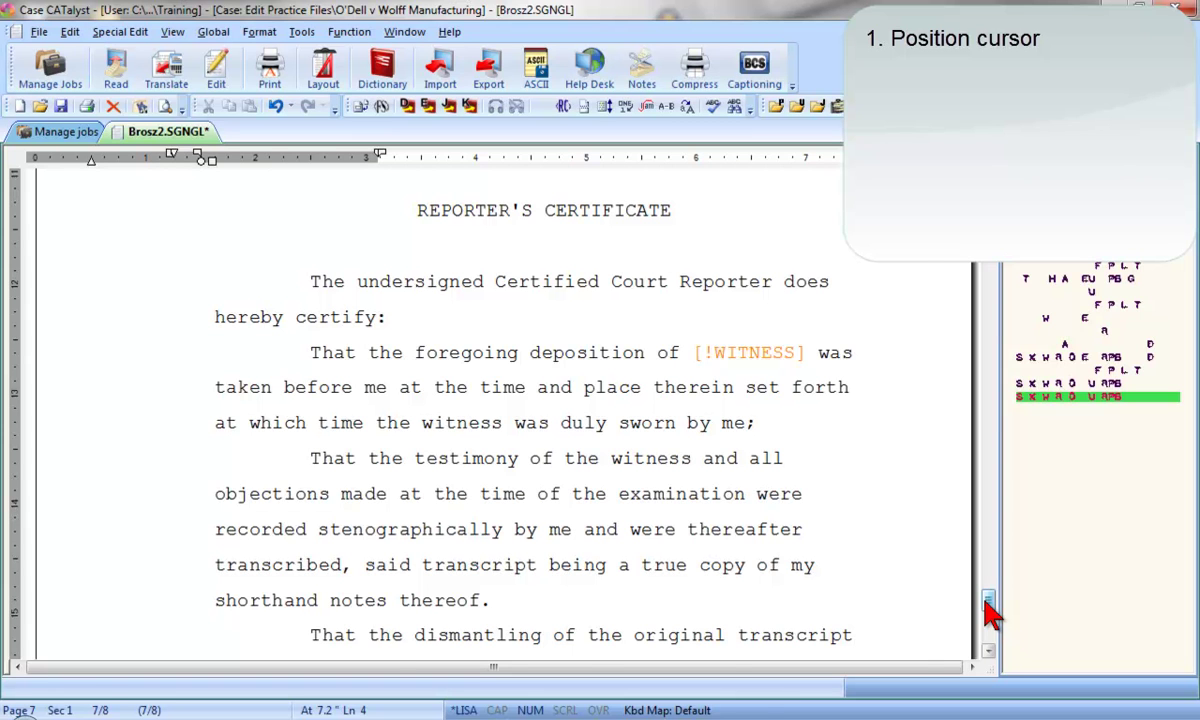
# Step: Include the Title file with Bring Layout enabled at the very beginning of the transcript
pyautogui.hotkey('ctrl', 'Home')
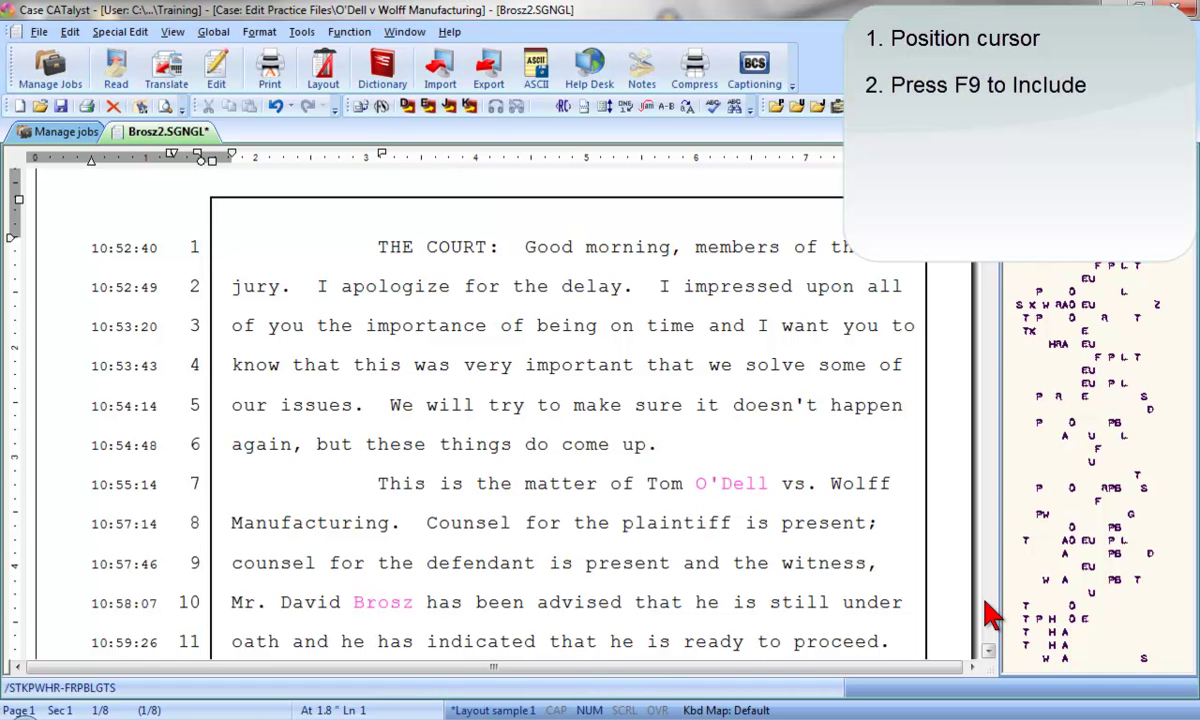
pyautogui.press('F9')
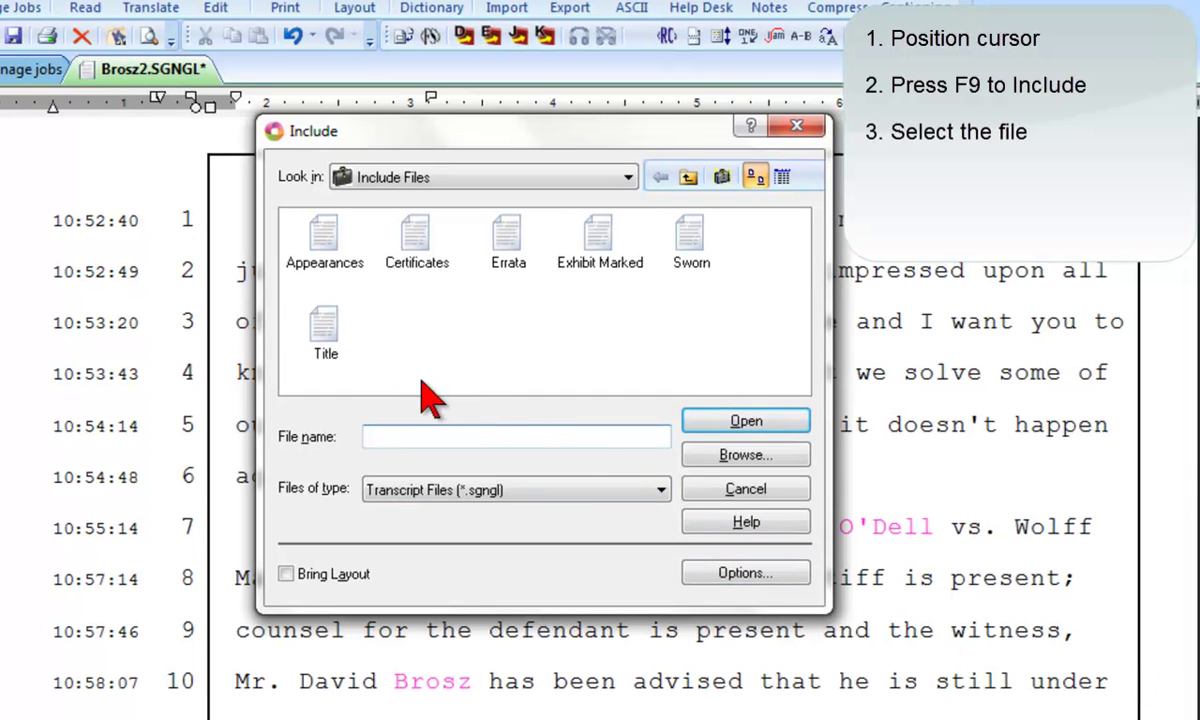
pyautogui.click(327, 332)
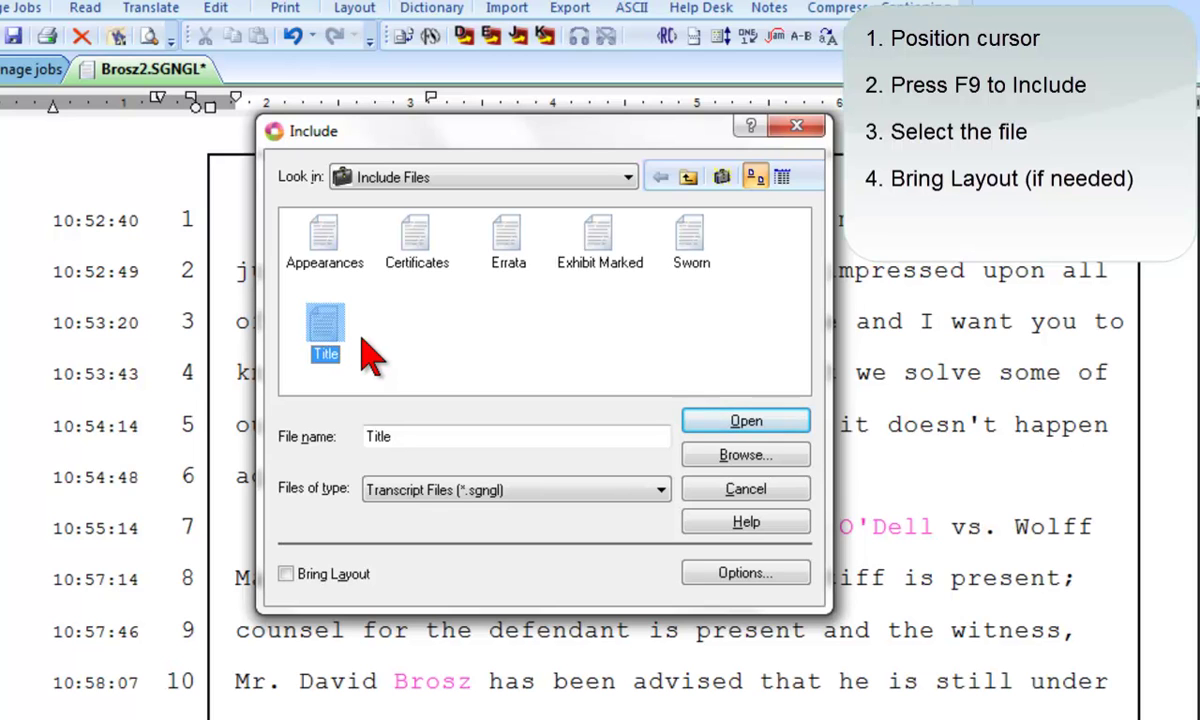
pyautogui.click(287, 575)
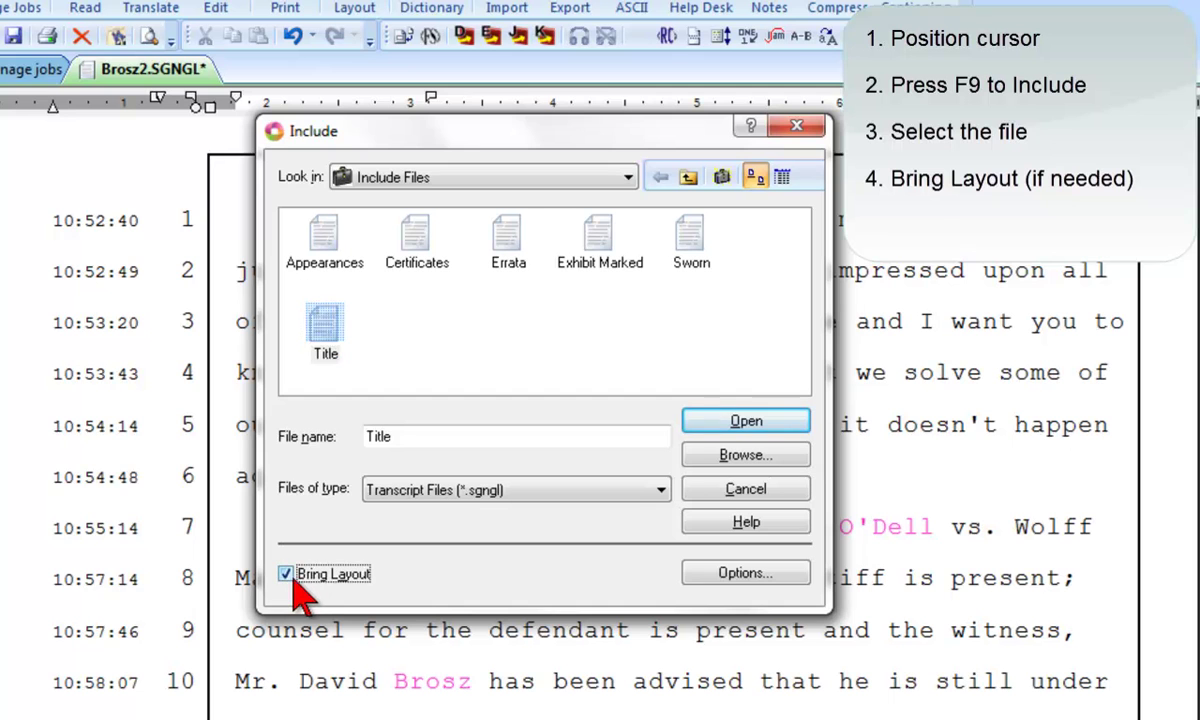
pyautogui.click(740, 424)
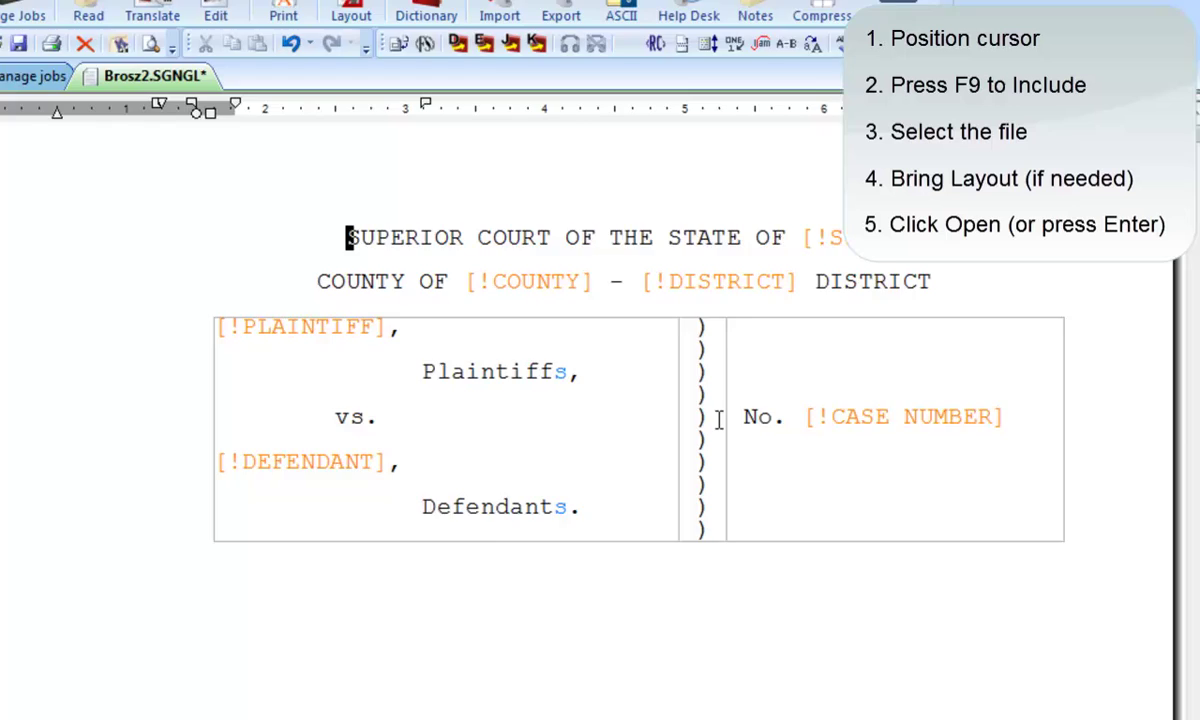